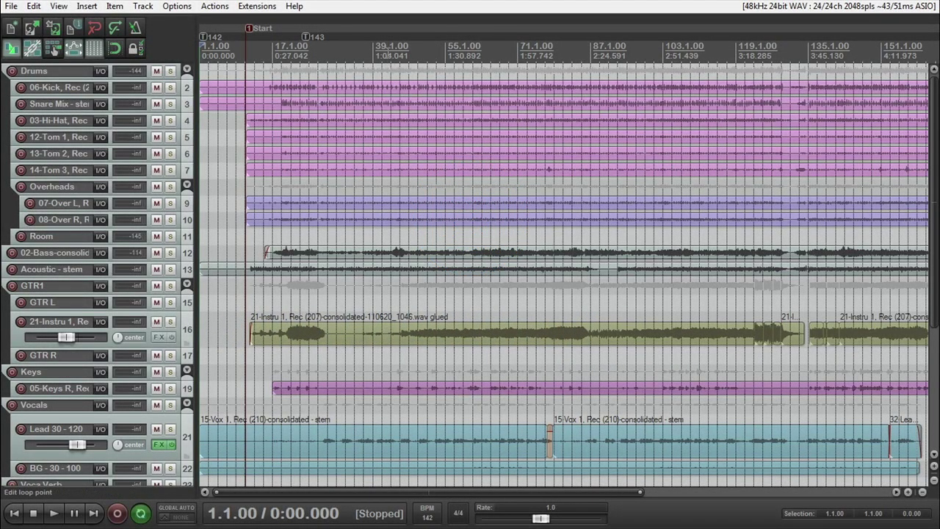
Step: Place the play position at bar 41 (1:08.597), play the mix, then stop it
left_click(386, 55)
key("space")
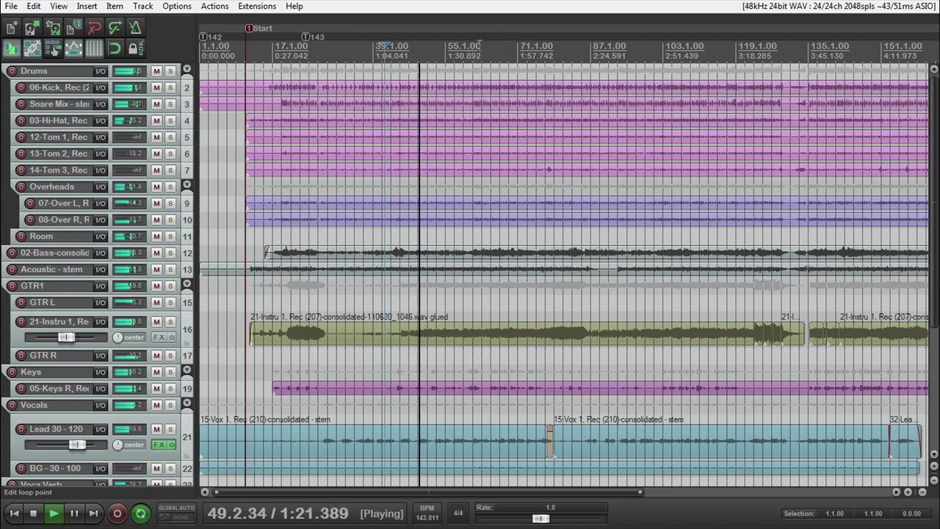
key("space")
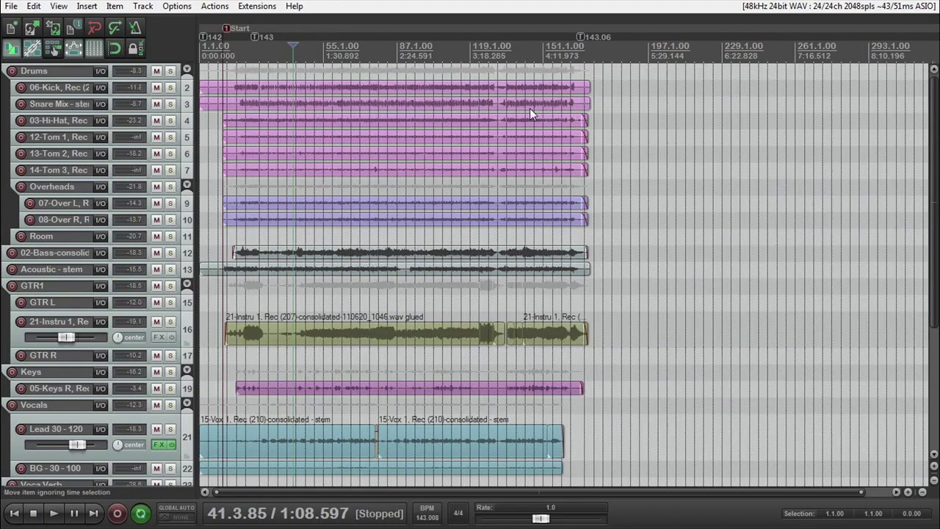
scroll(529, 108, "down", 3)
scroll(529, 108, "up", 1)
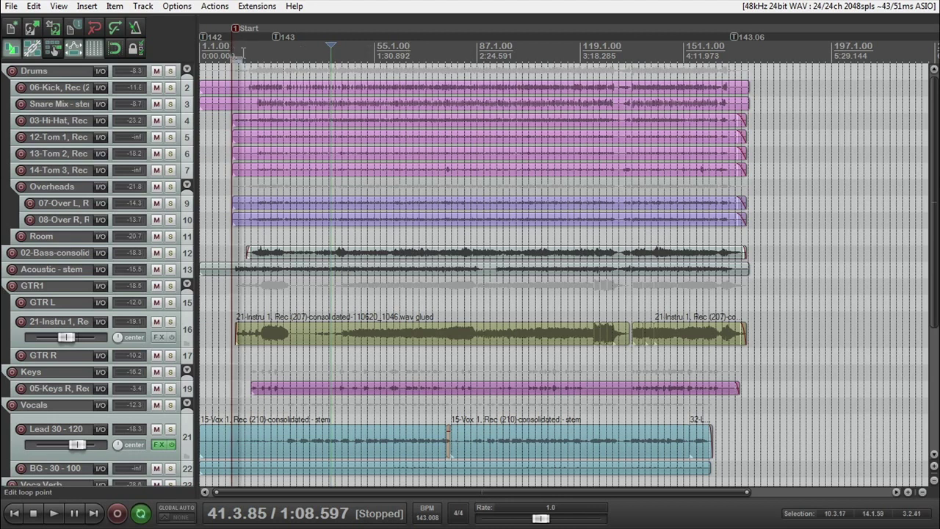
Step: Mark a time range across the song to 172.4.13, clear it, and open the File menu
left_click_drag(241, 53, 756, 59)
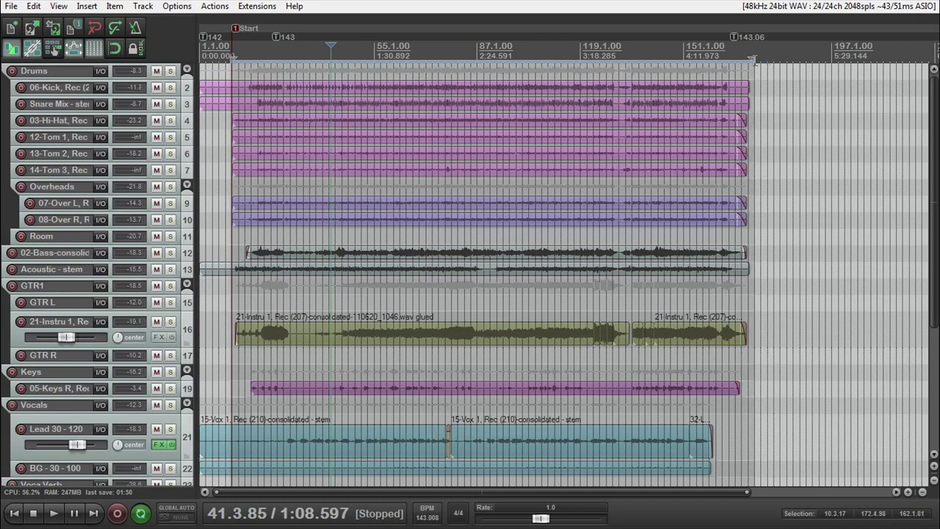
left_click_drag(752, 59, 752, 59)
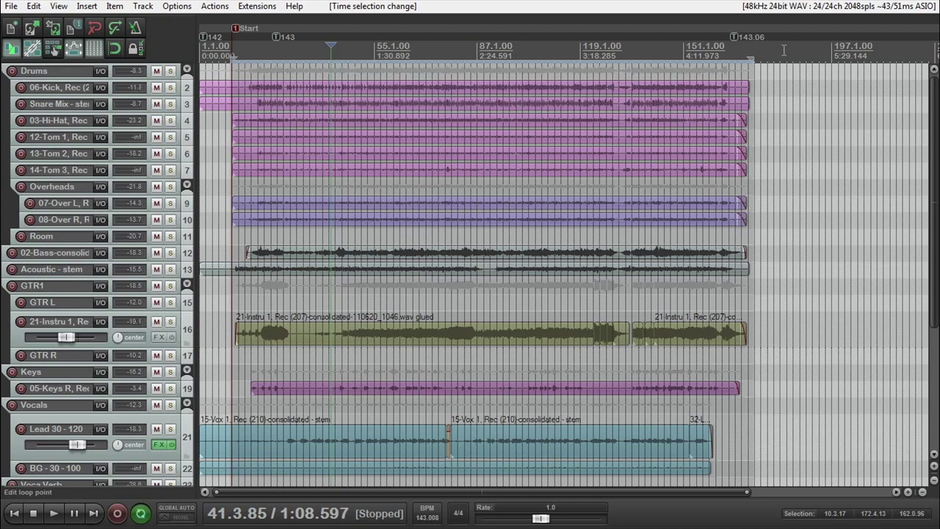
key("Escape")
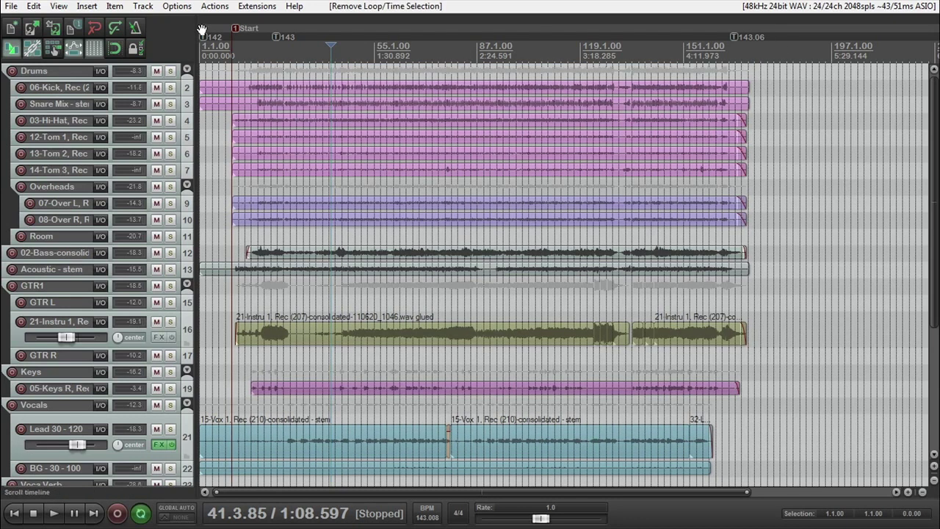
left_click(9, 6)
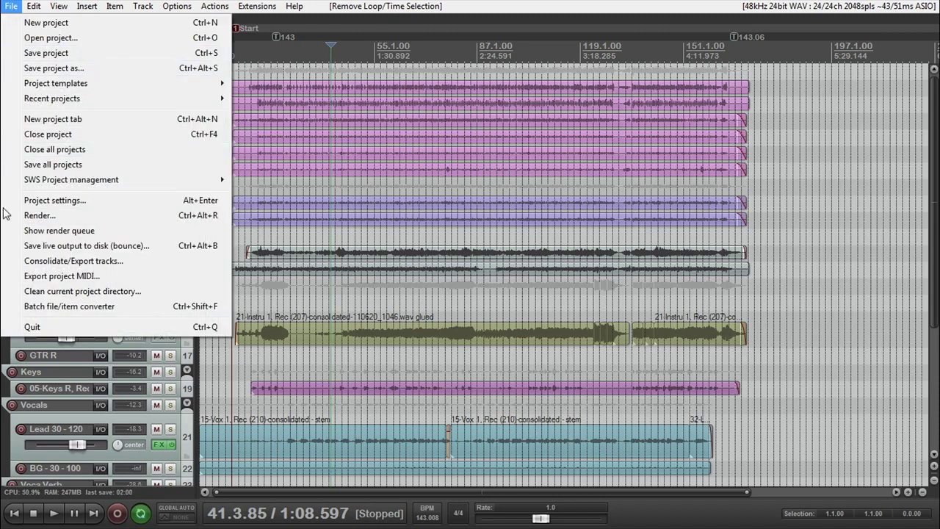
left_click(53, 262)
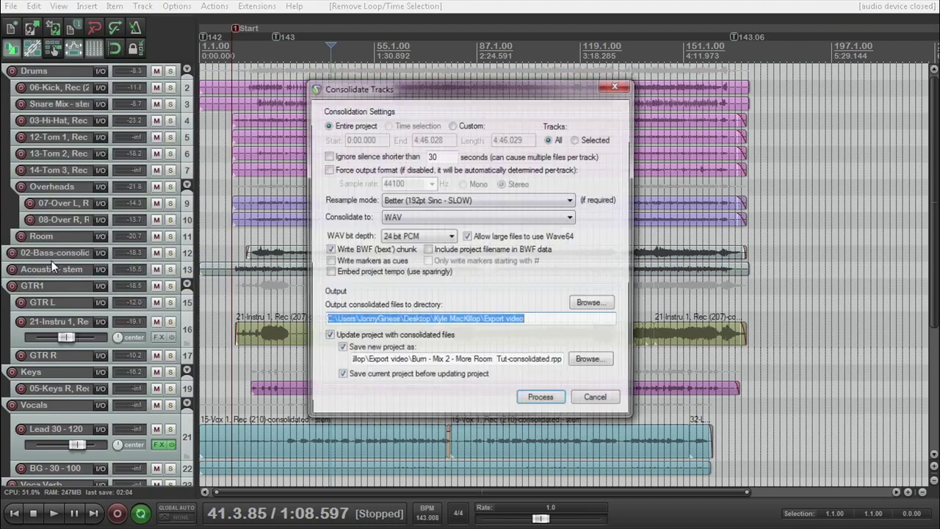
left_click_drag(418, 85, 423, 78)
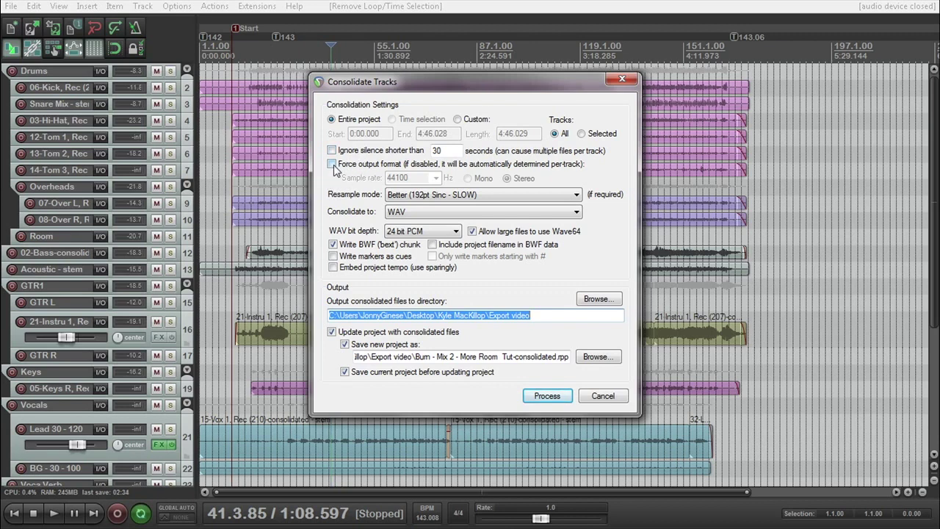
left_click(334, 166)
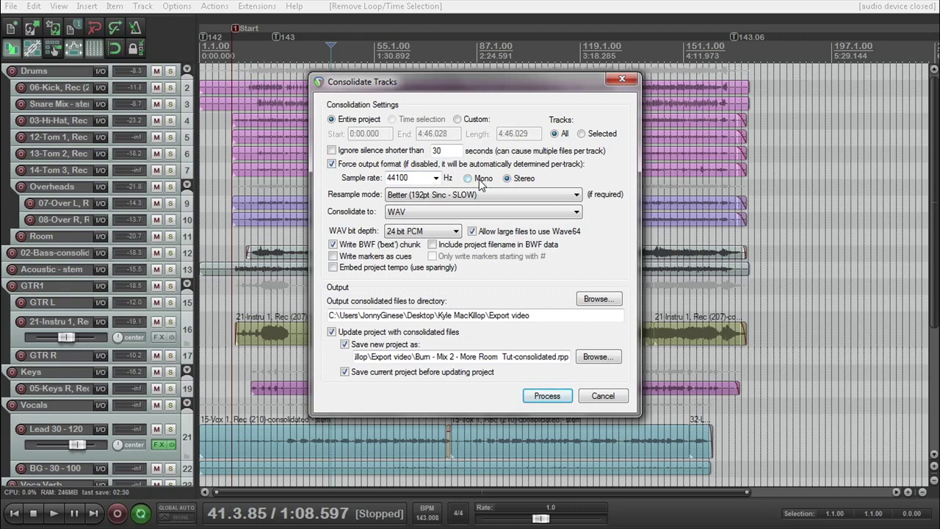
left_click(332, 164)
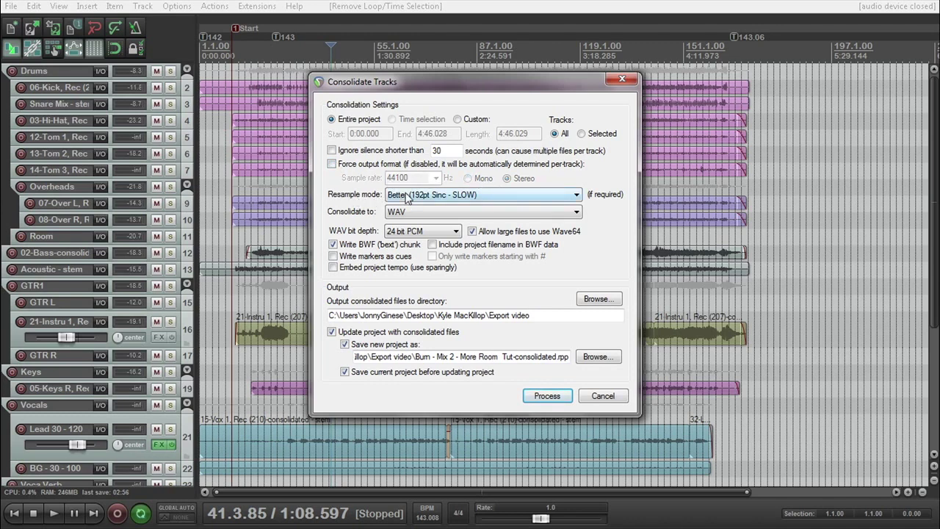
left_click(424, 194)
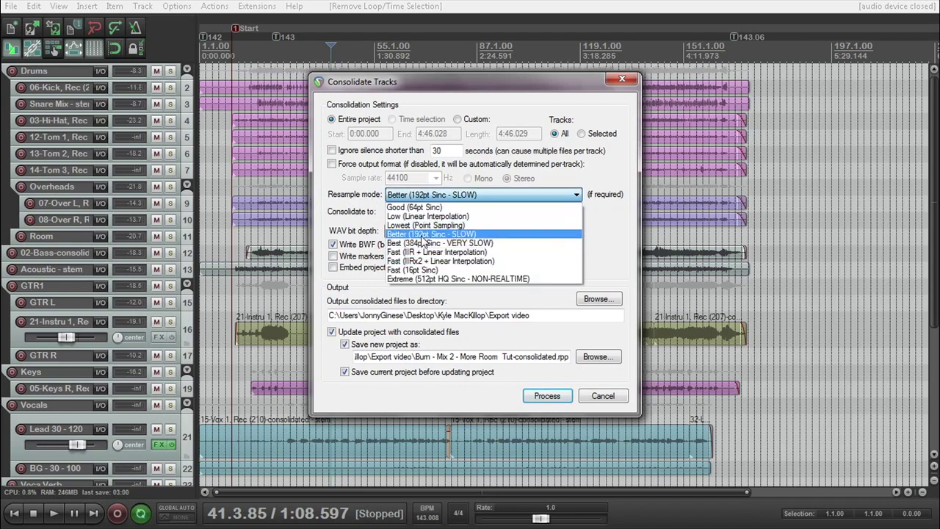
left_click(423, 235)
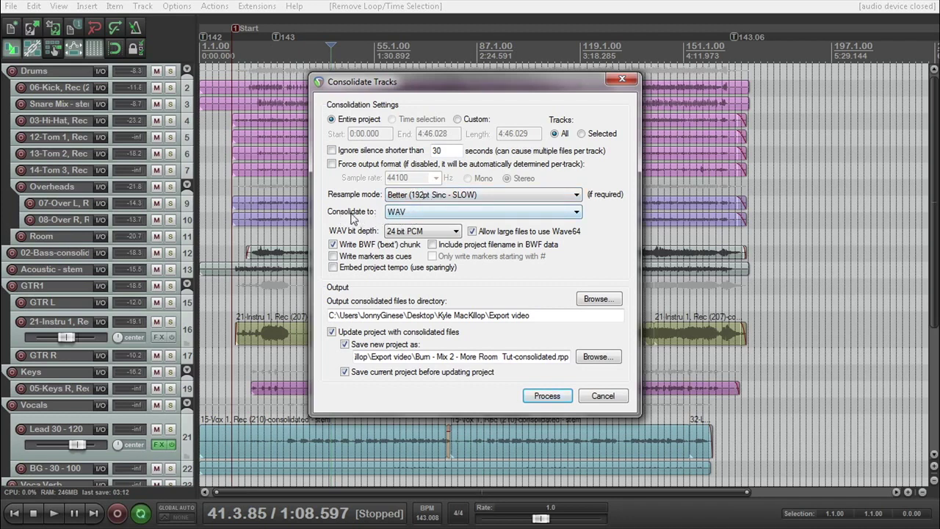
left_click(409, 213)
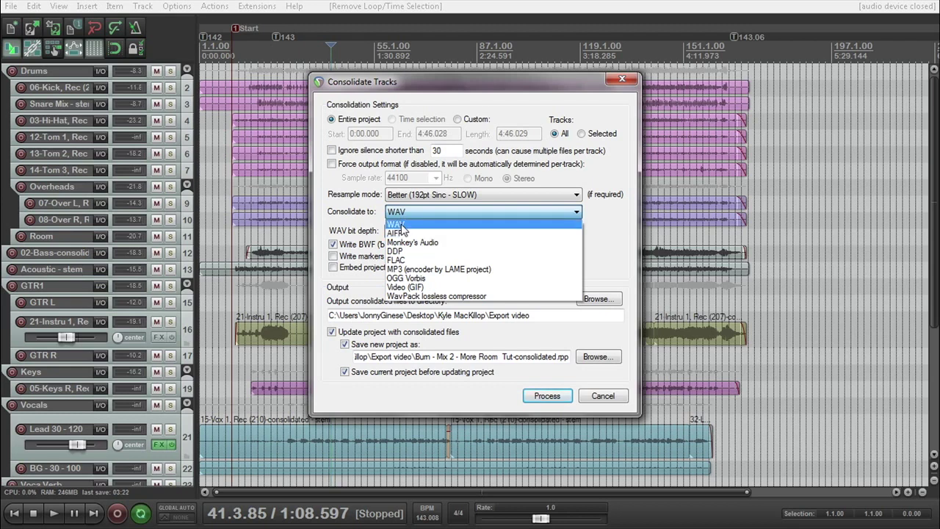
left_click(402, 226)
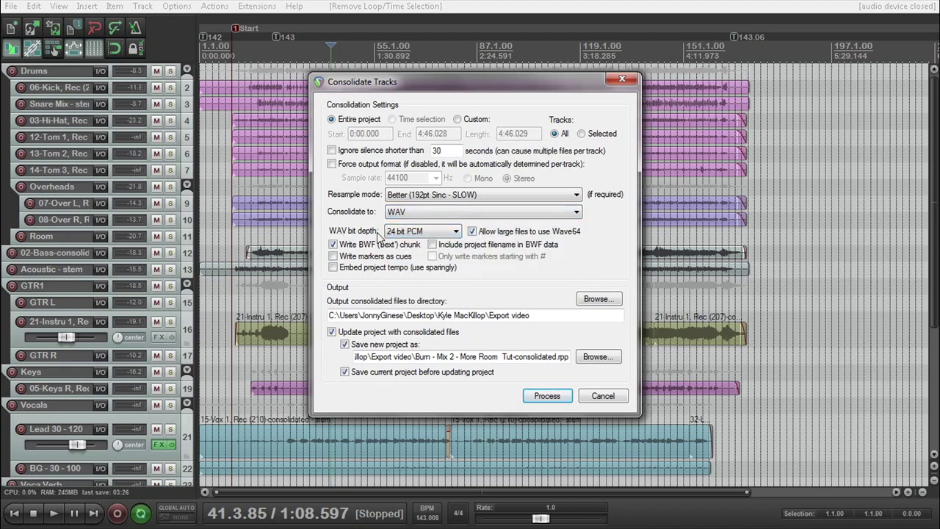
Step: Change the consolidation WAV bit depth from 24-bit PCM to 32 bit FP
left_click(409, 233)
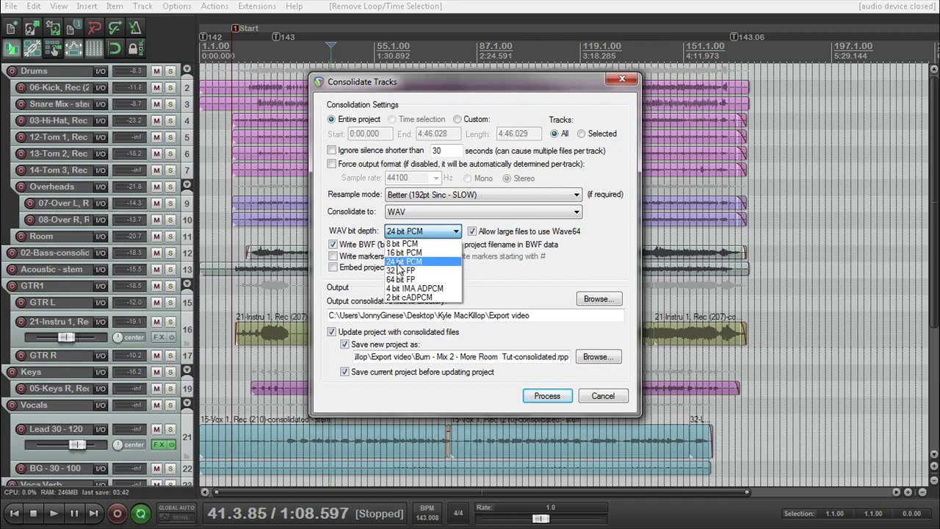
left_click(370, 235)
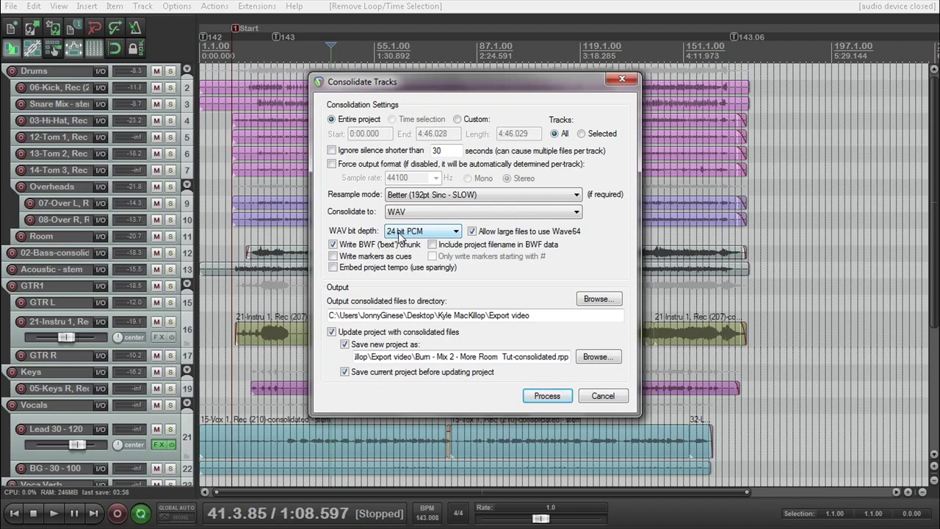
scroll(389, 234, "down", 1)
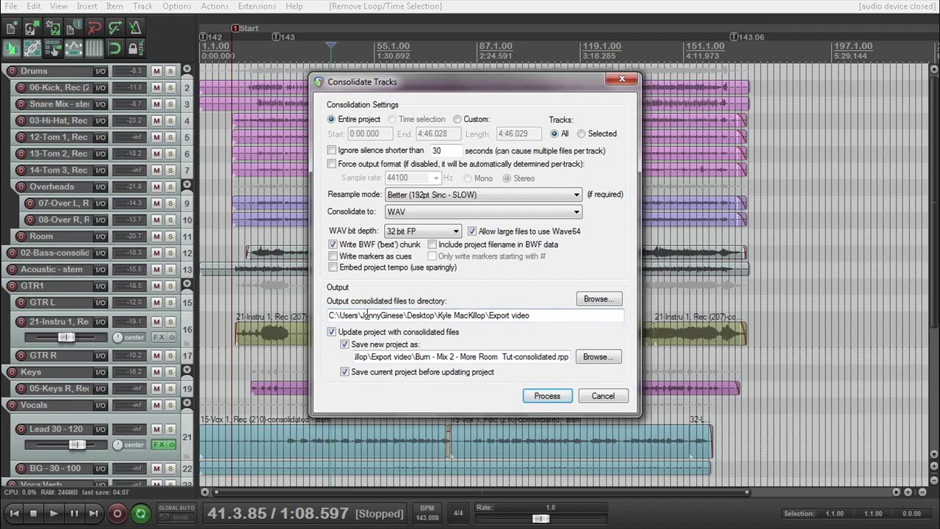
Step: Set the consolidation output directory to the Burn Export folder on drive X
left_click_drag(348, 316, 432, 316)
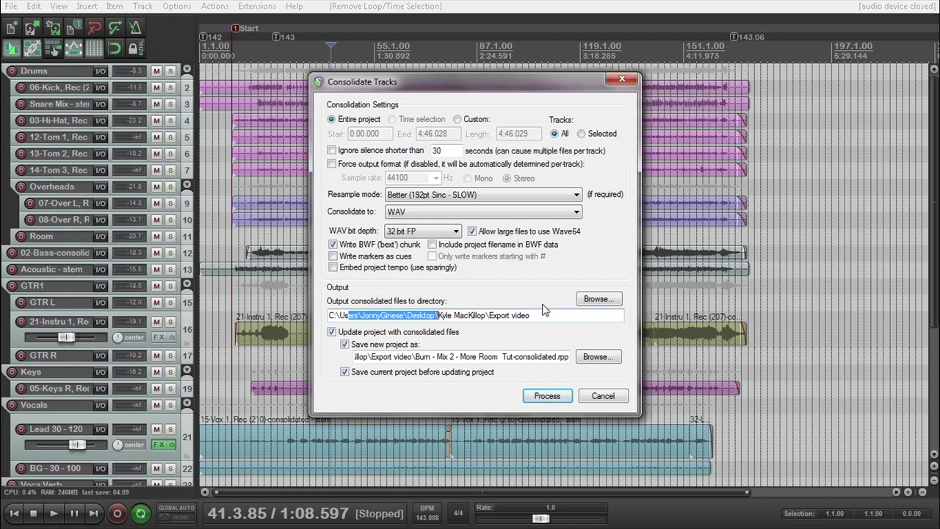
left_click(598, 299)
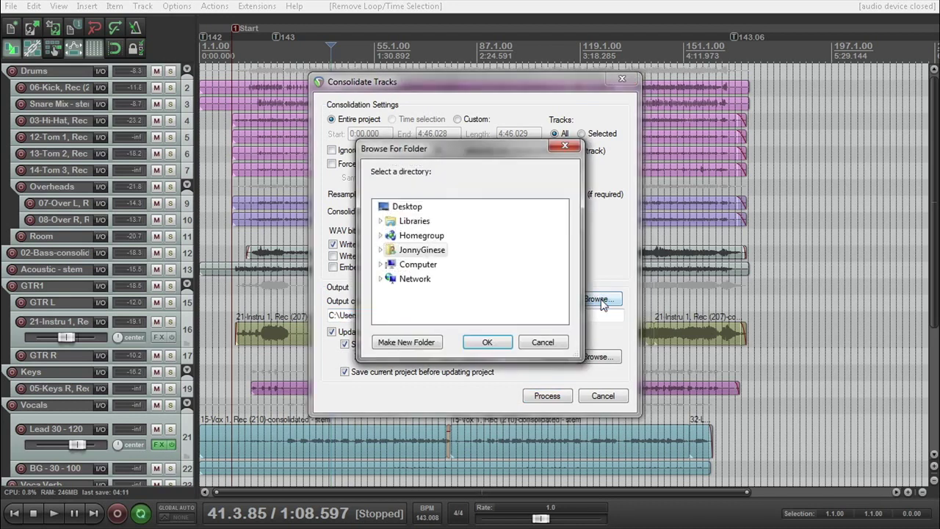
left_click(381, 264)
left_click(487, 341)
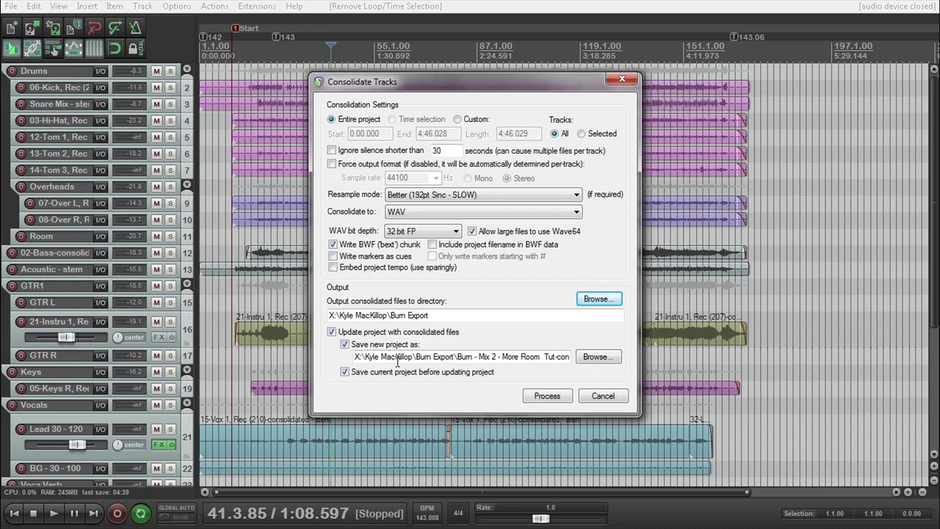
Step: Turn off updating the project with consolidated files and process all tracks to WAV stems
left_click(332, 332)
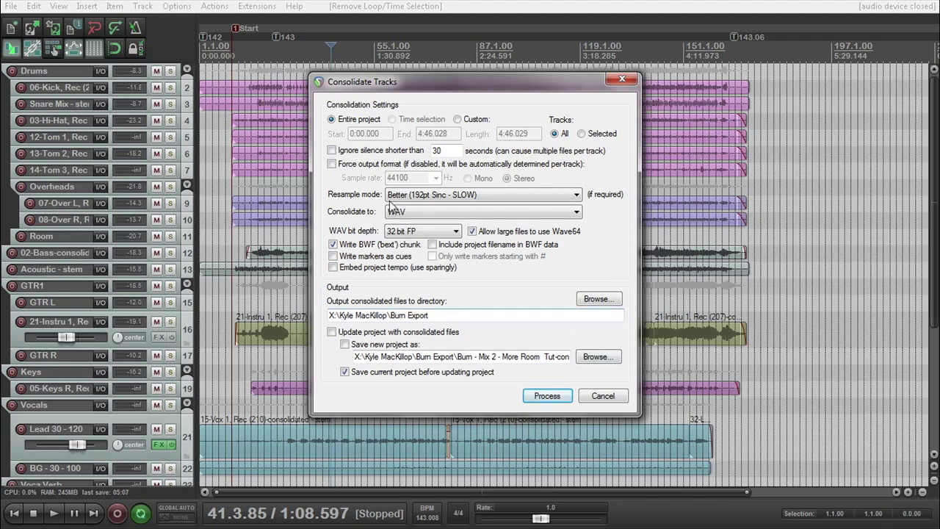
left_click_drag(439, 88, 411, 87)
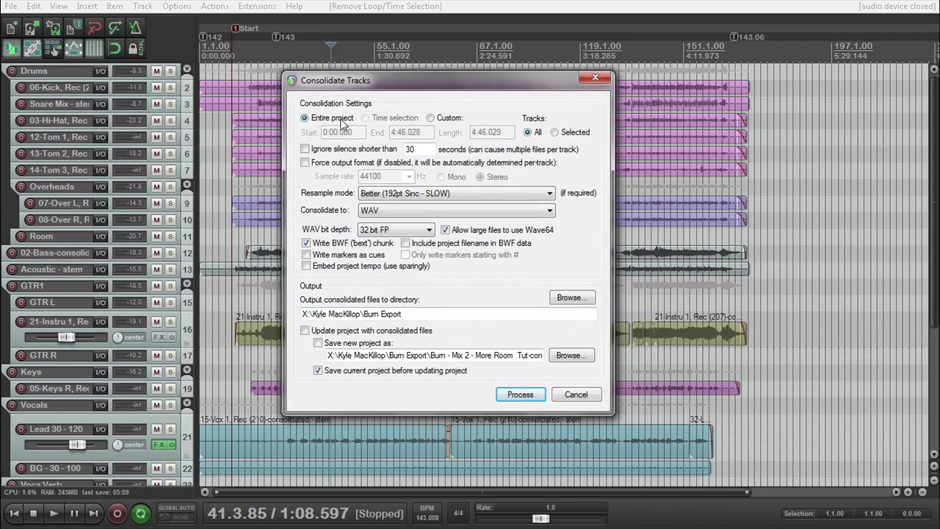
left_click(522, 395)
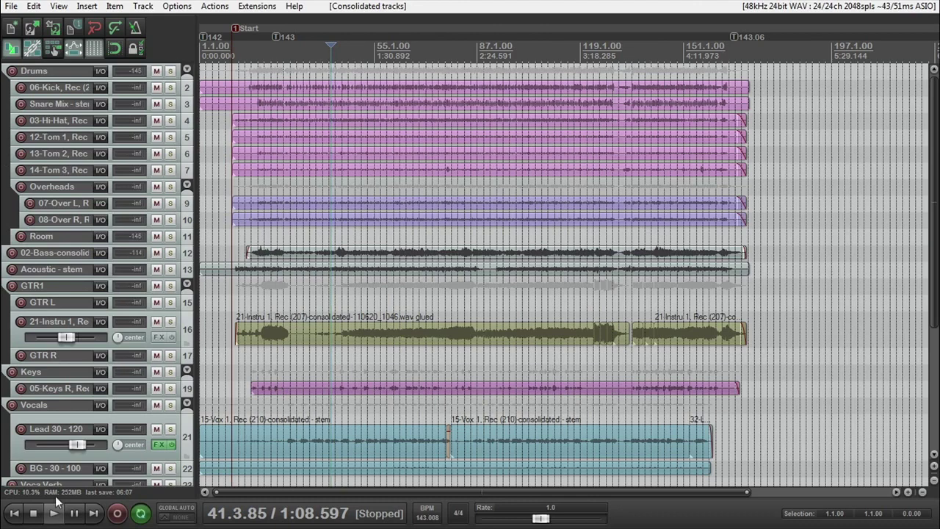
Step: Open the Burn Export folder on External Audio (X:) through Computer and the artist folder
left_click(18, 514)
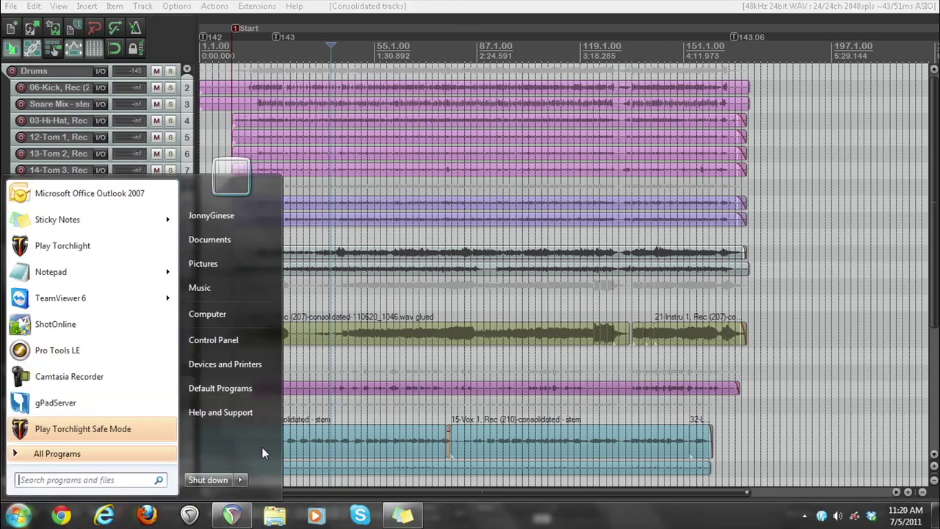
left_click(224, 312)
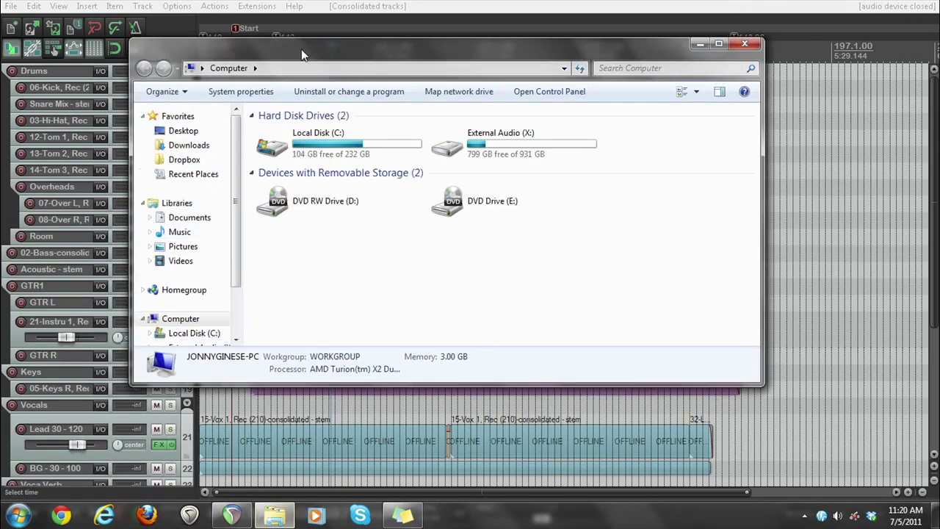
left_click_drag(304, 61, 307, 101)
double_click(514, 183)
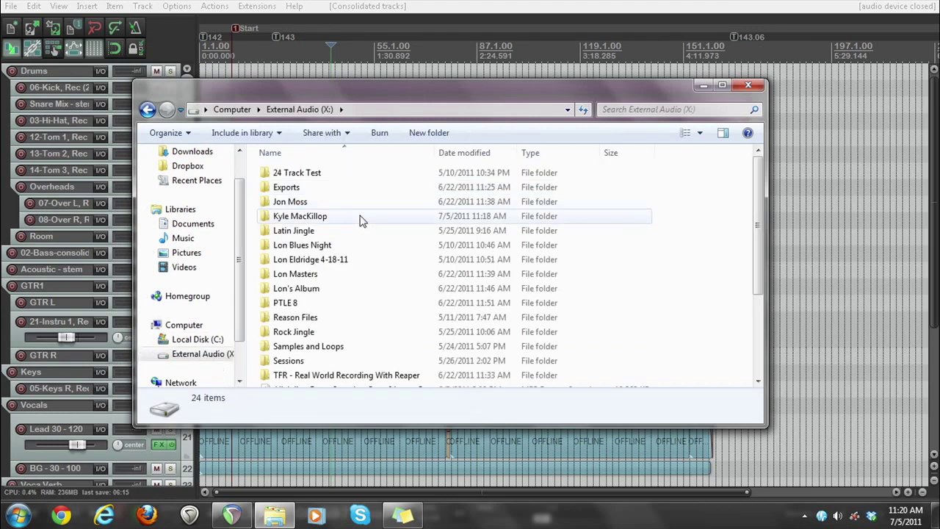
double_click(294, 216)
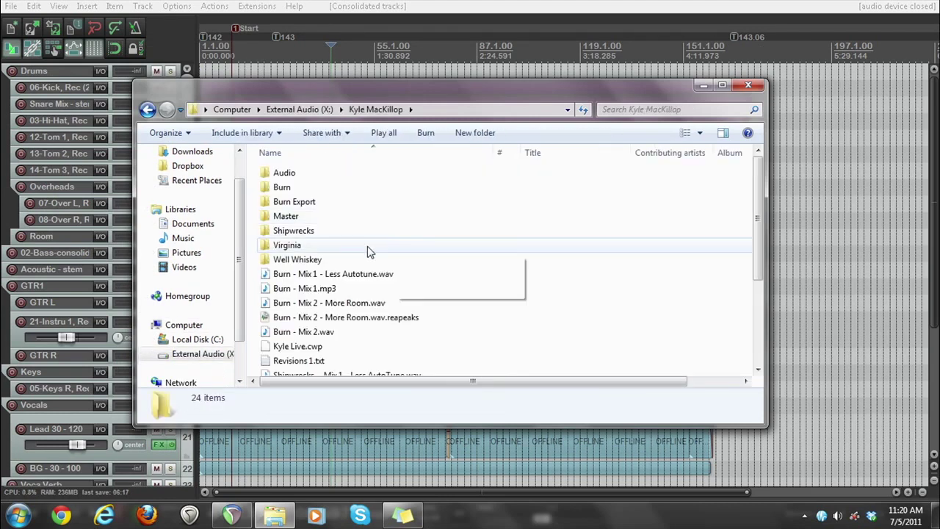
double_click(294, 203)
Step: Review the WAV stems and peak files, widening the Name column so names read in full
scroll(451, 180, "down", 1)
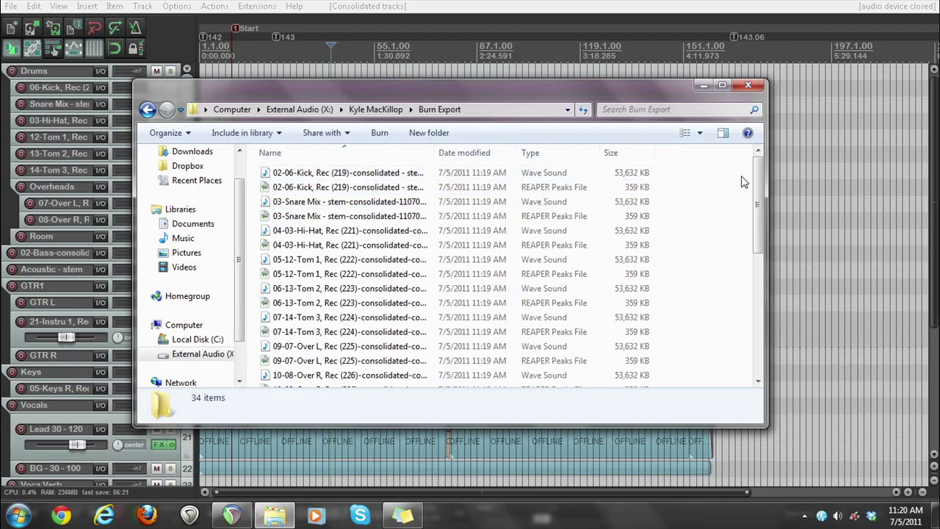
left_click_drag(761, 192, 762, 276)
left_click_drag(607, 85, 618, 54)
scroll(618, 230, "down", 2)
left_click(298, 340)
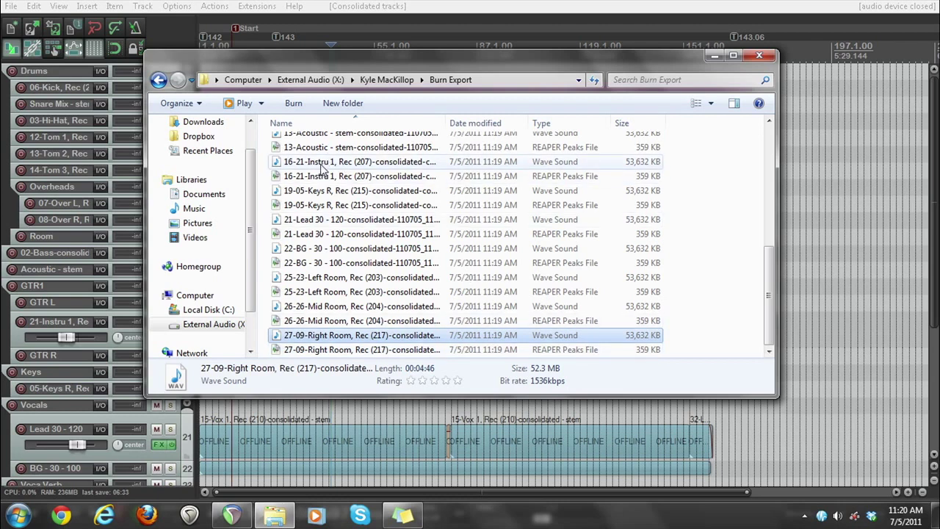
scroll(431, 198, "up", 8)
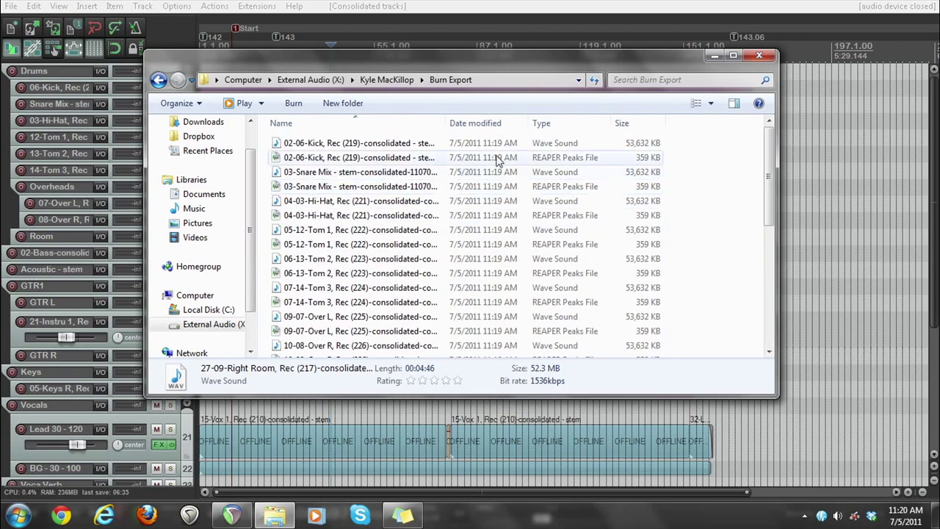
left_click_drag(446, 123, 585, 122)
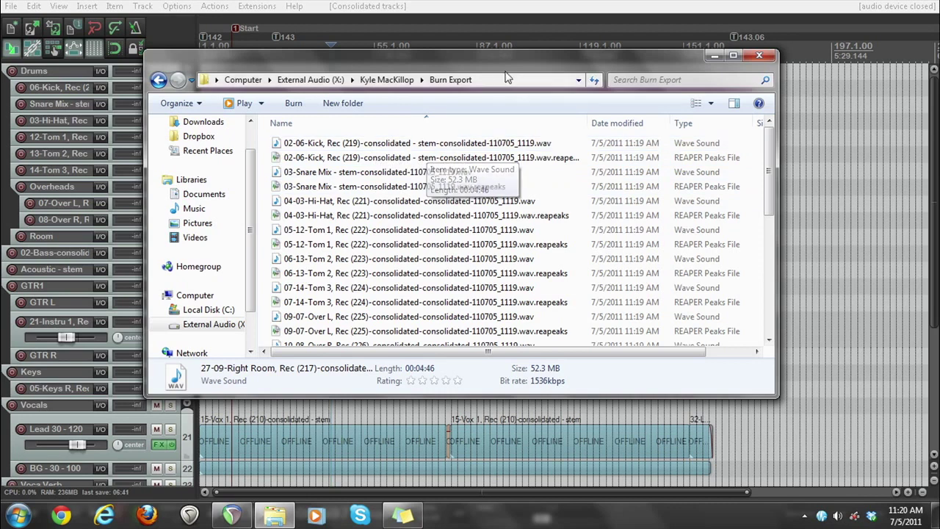
left_click_drag(503, 58, 471, 57)
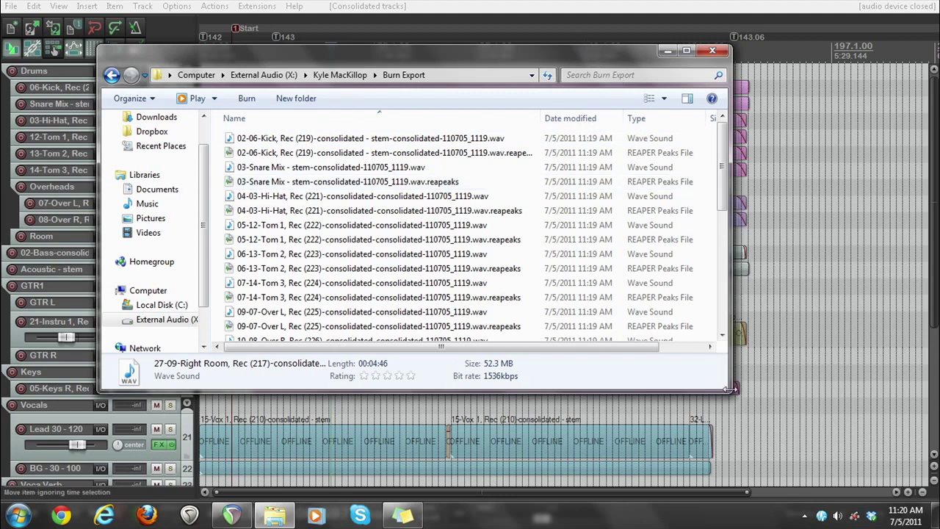
Step: Sort the files by type and delete all 17 .reapeaks peak files
left_click_drag(731, 391, 849, 447)
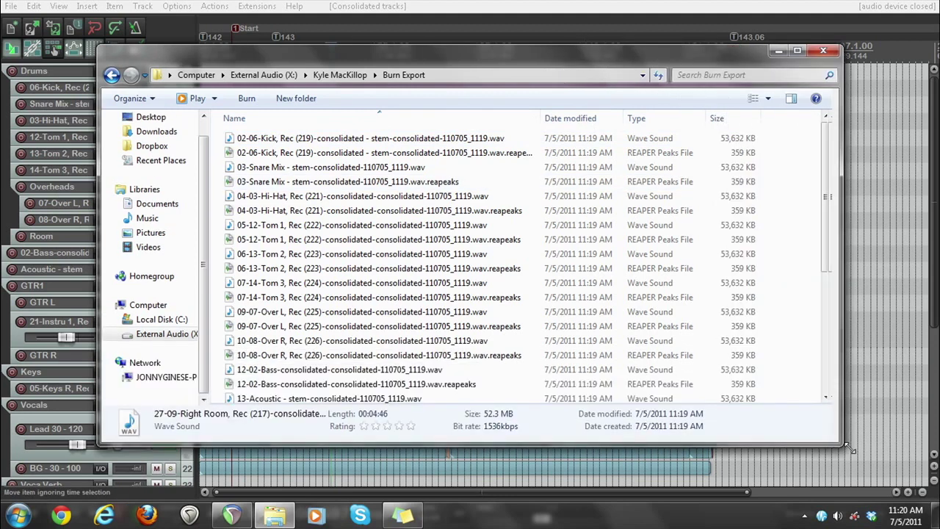
left_click(664, 120)
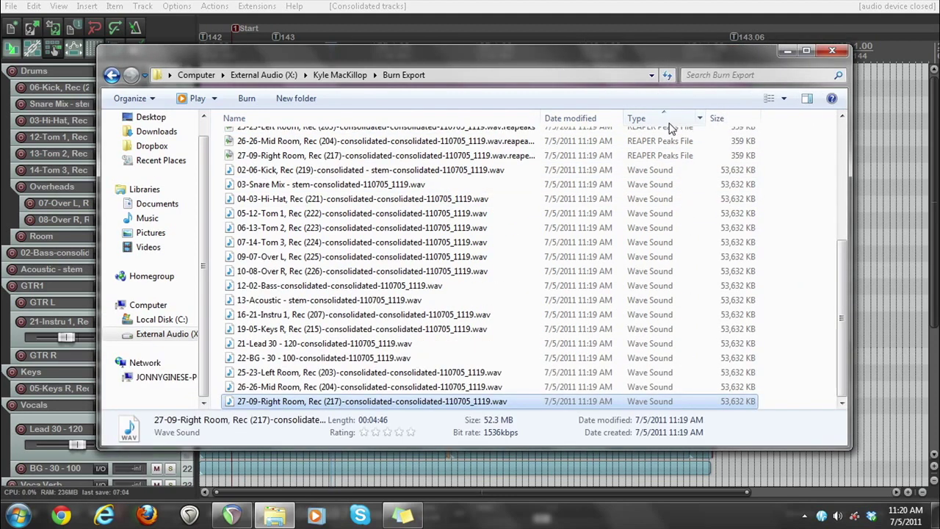
left_click(334, 156)
scroll(633, 182, "up", 5)
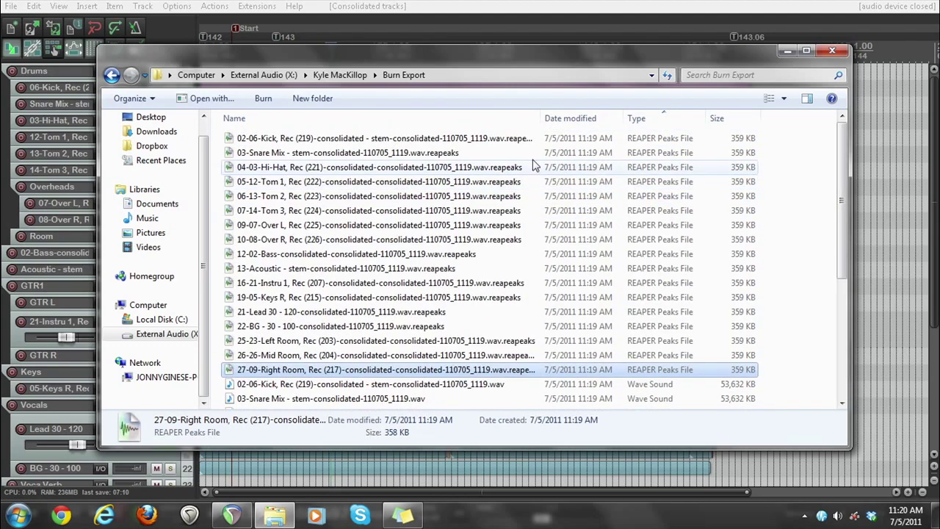
left_click(308, 139, "shift")
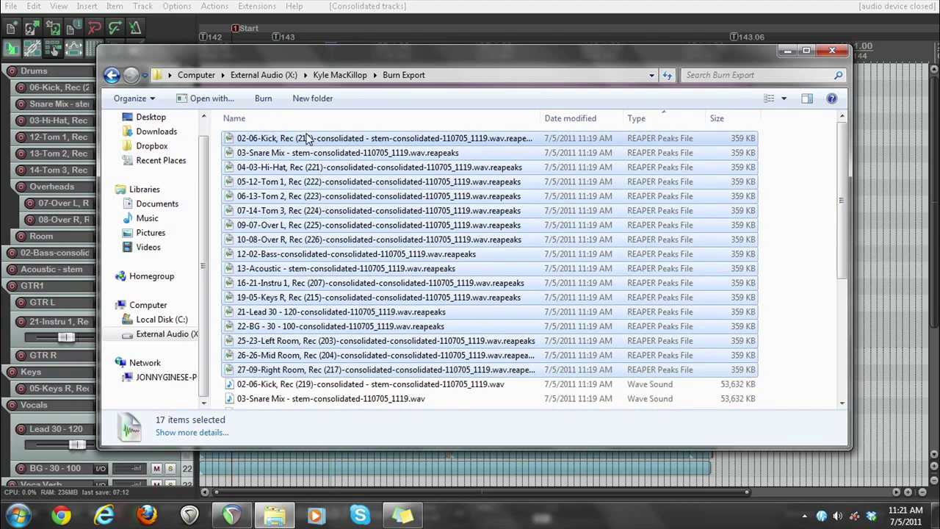
key("Delete")
left_click(532, 268)
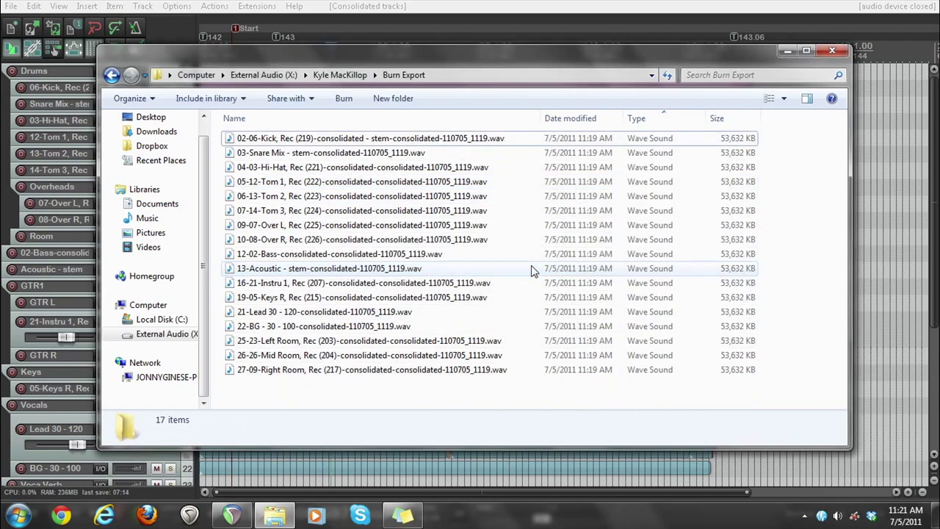
Step: Go back to the parent project folder and dismiss the Burn Export folder's actions list
left_click(114, 76)
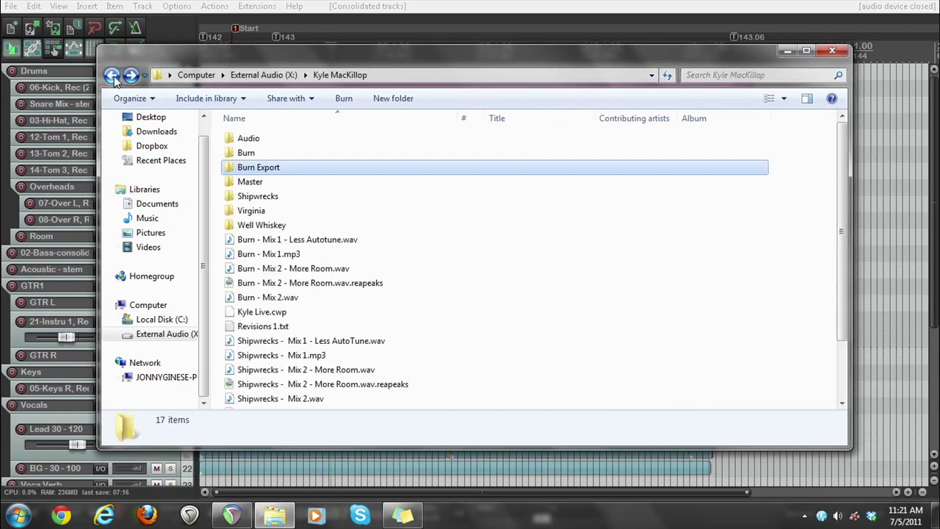
right_click(254, 171)
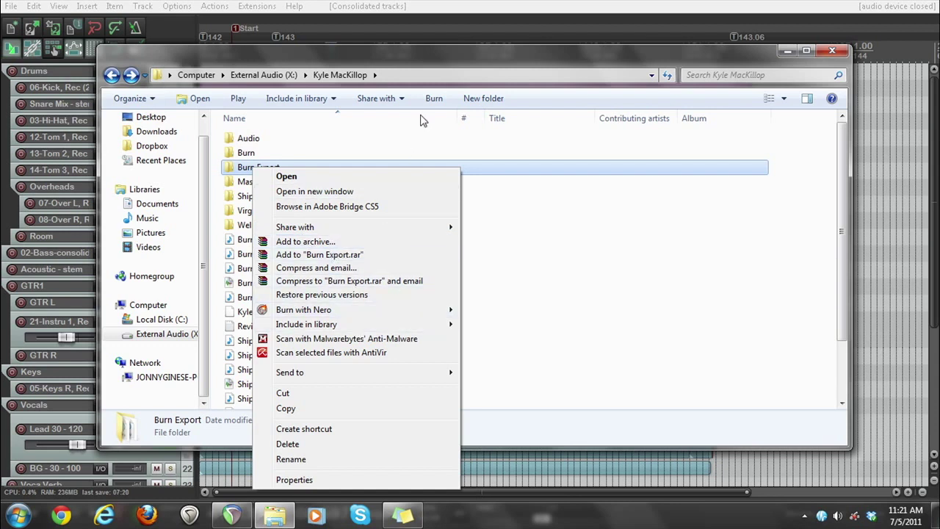
left_click(432, 61)
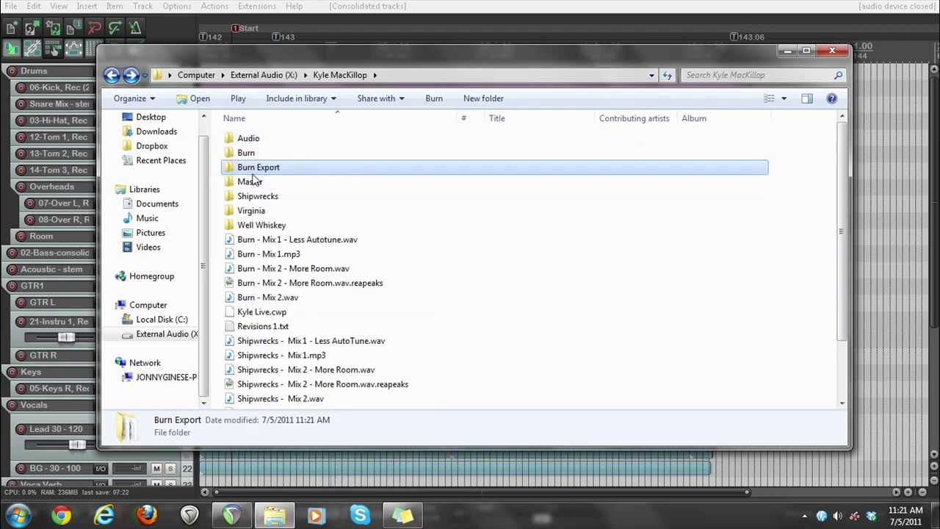
mouse_move(285, 172)
Step: Close the Explorer window to return to REAPER's arrange view
left_click(832, 50)
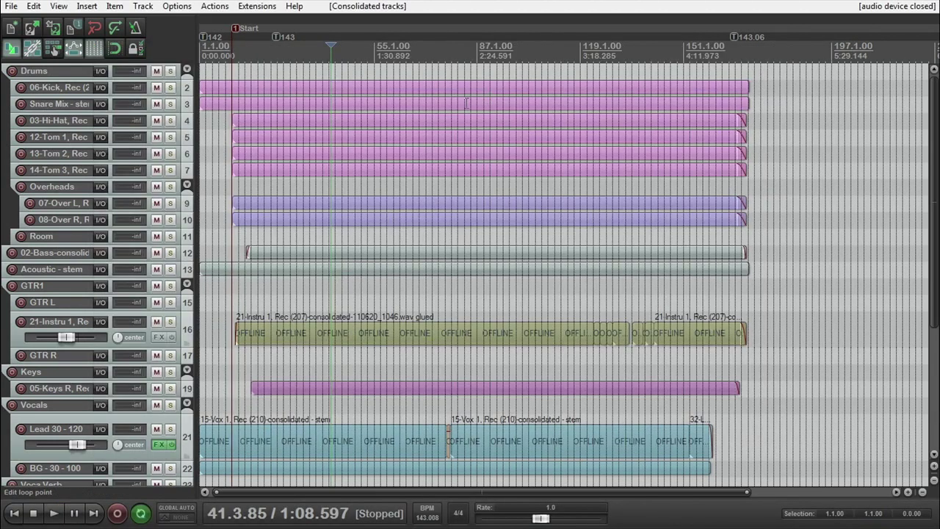